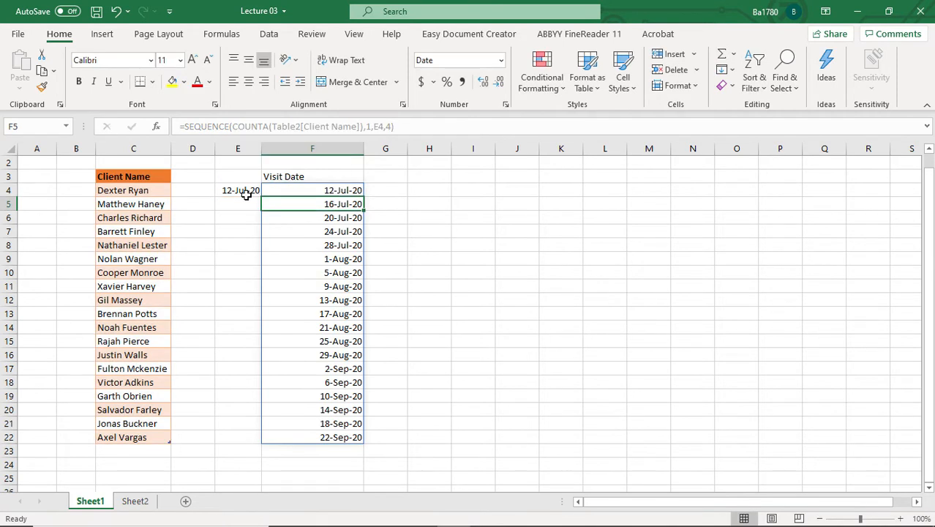
Step: Add a new client's name in cell C23, directly below the last entry of the Client Name table
left_click(150, 457)
left_click(262, 204)
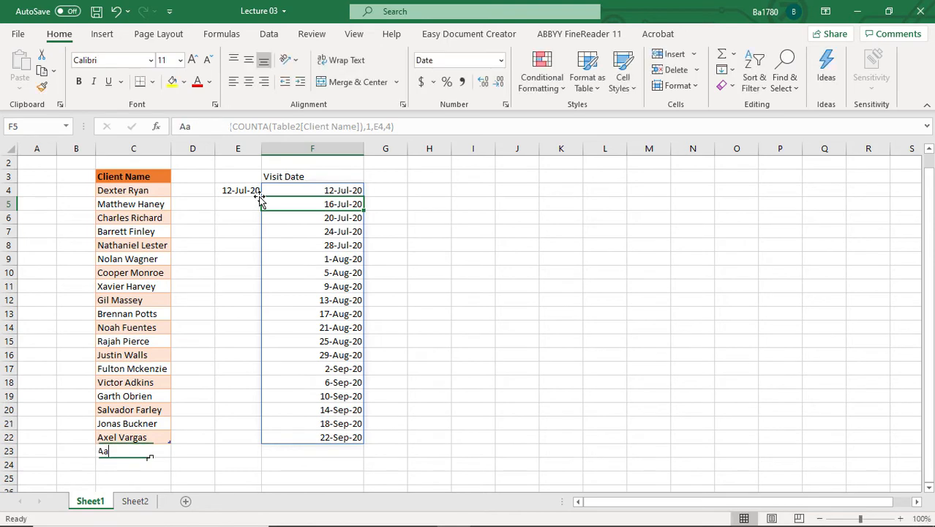
left_click(150, 452)
type("Aam")
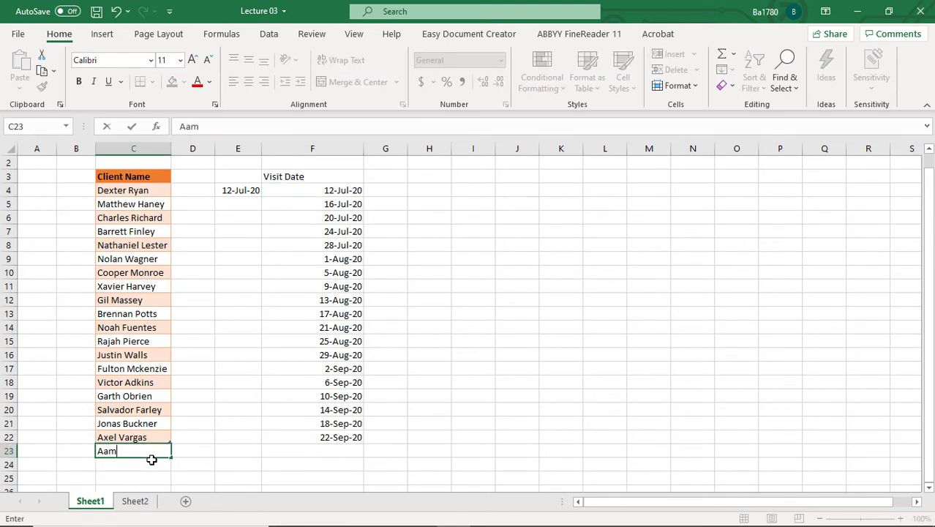
type("ir")
key("Return")
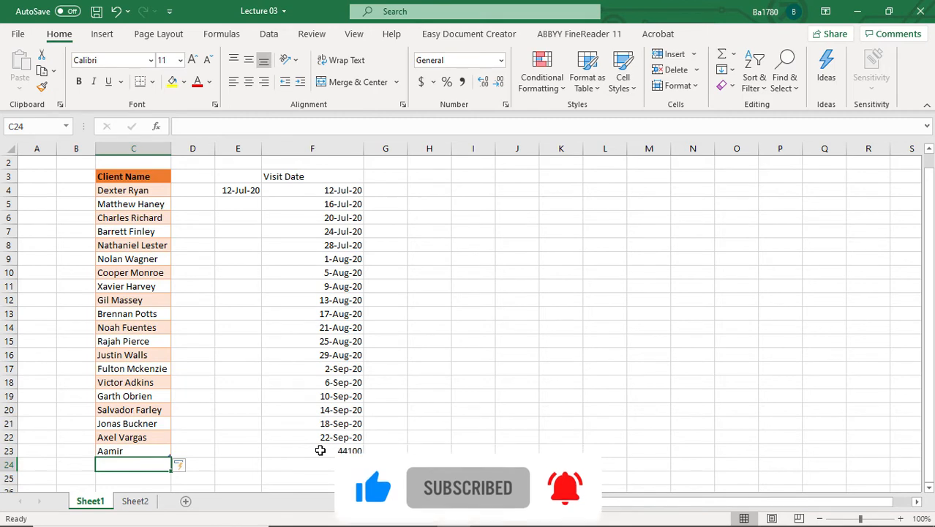
Step: Format column F as a date with the 14-Mar-12 type
left_click(328, 149)
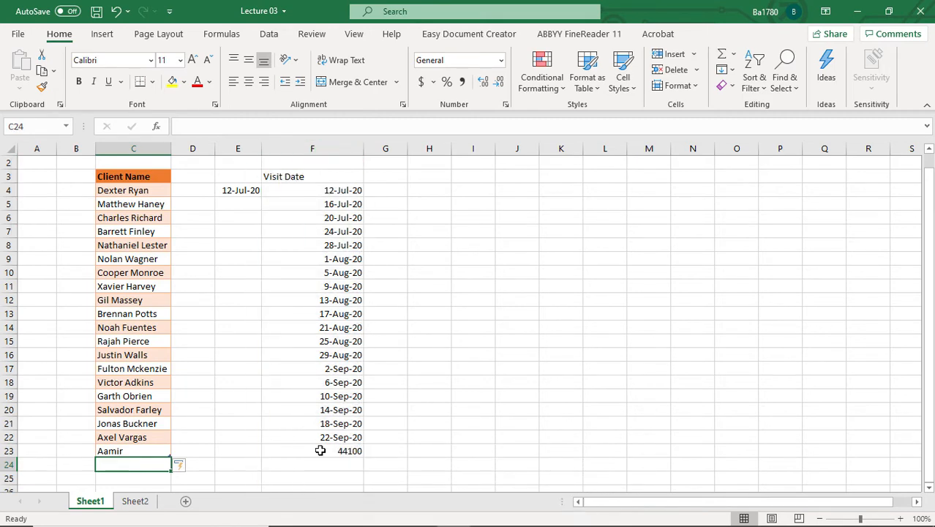
left_click(328, 149)
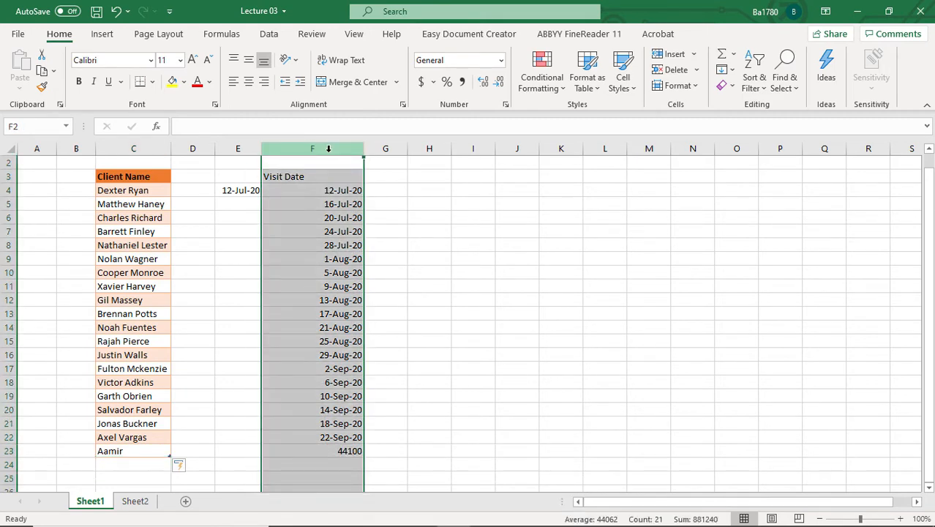
left_click(504, 105)
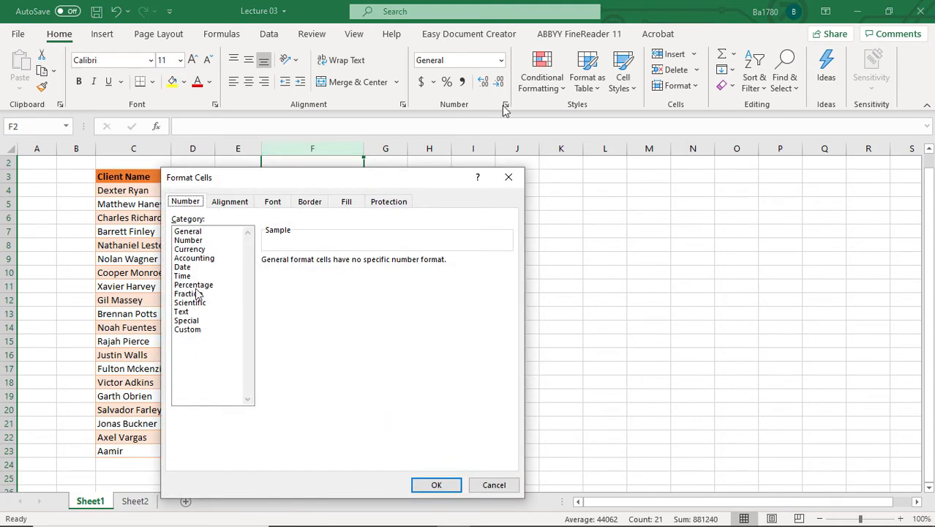
left_click(182, 266)
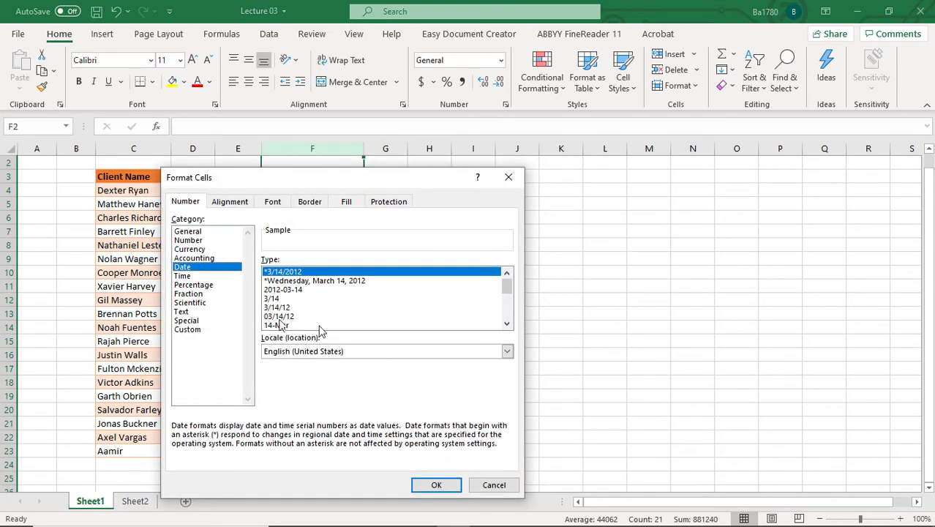
left_click(508, 325)
left_click(508, 326)
left_click(308, 316)
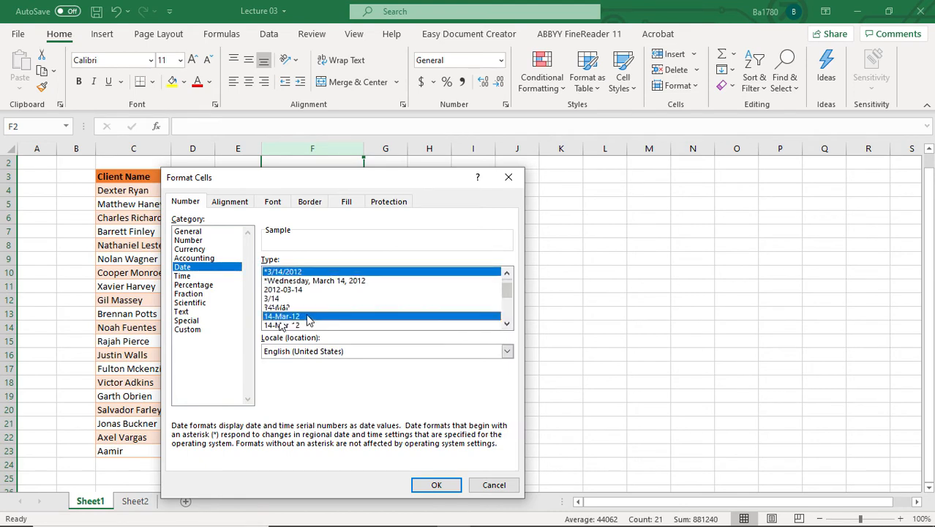
left_click(437, 483)
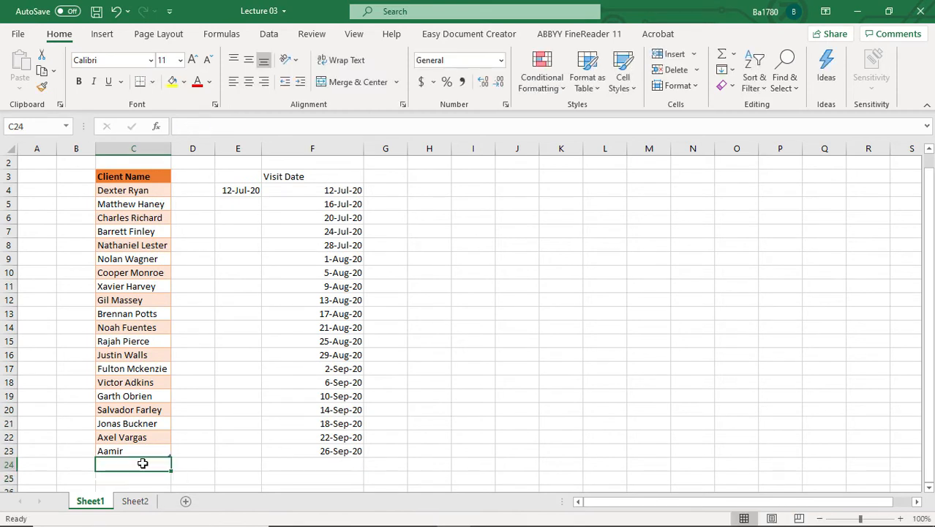
Step: Add another client's name in cell C24 to extend the Client Name table
type("Shehzad")
key("Return")
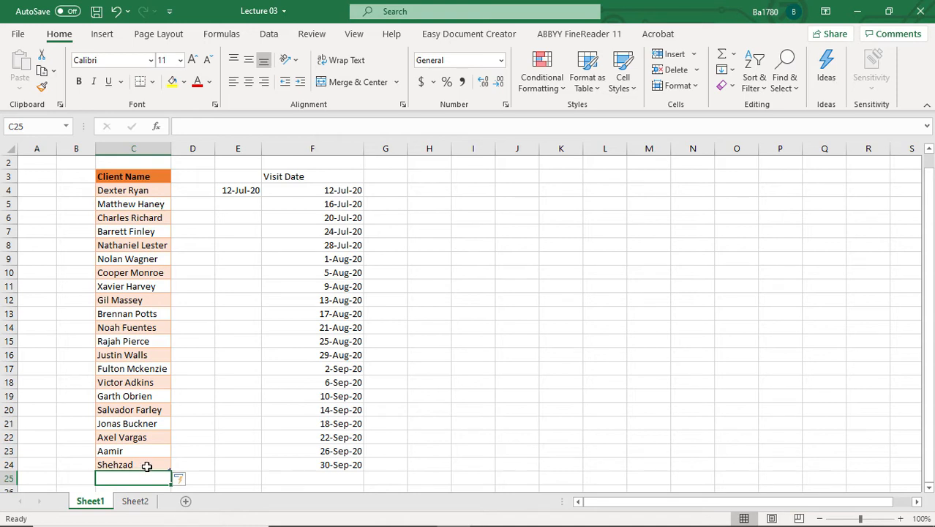
Step: On Sheet2, enter =SEQUENCE(COUNTA(Table3[Name]),3) in cell F3 to number a three-column grid
left_click(138, 503)
left_click(139, 502)
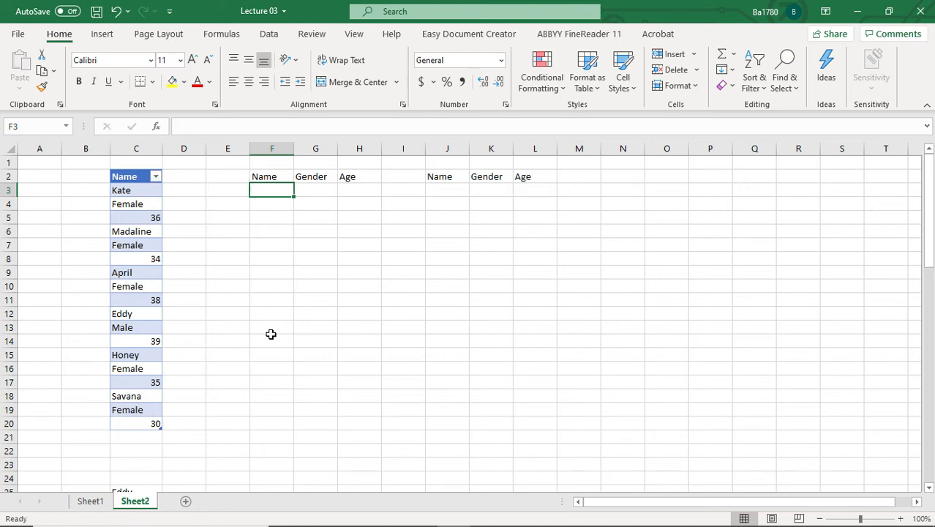
type("=s")
key("BackSpace")
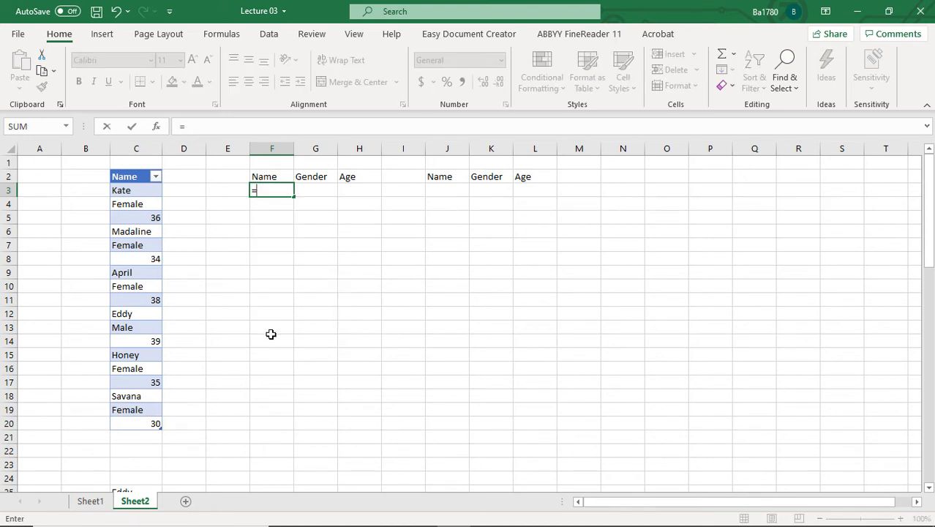
type("SEQUENCE(co")
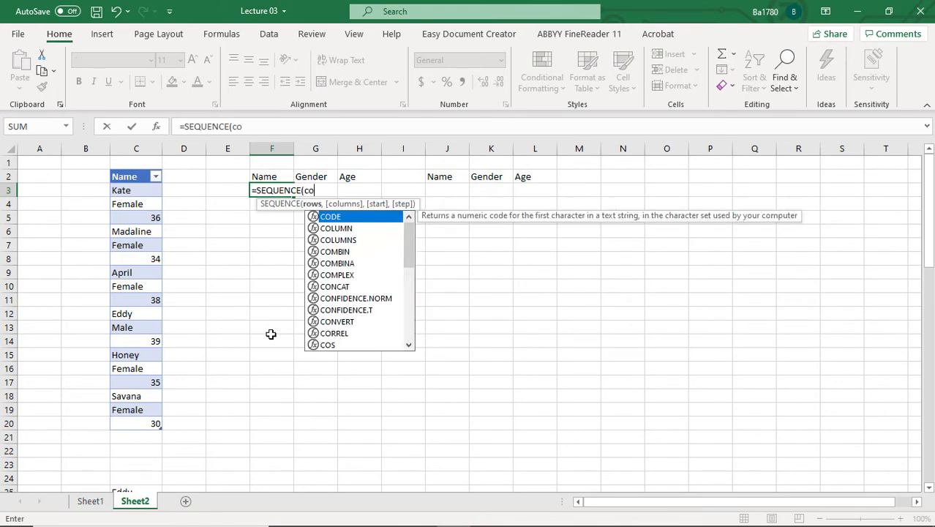
type("unta(")
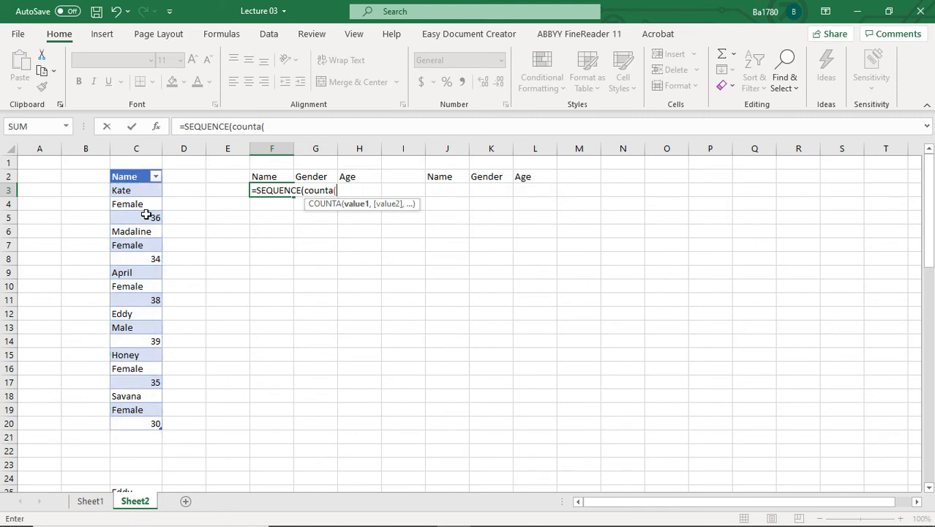
left_click(134, 170)
type("),3")
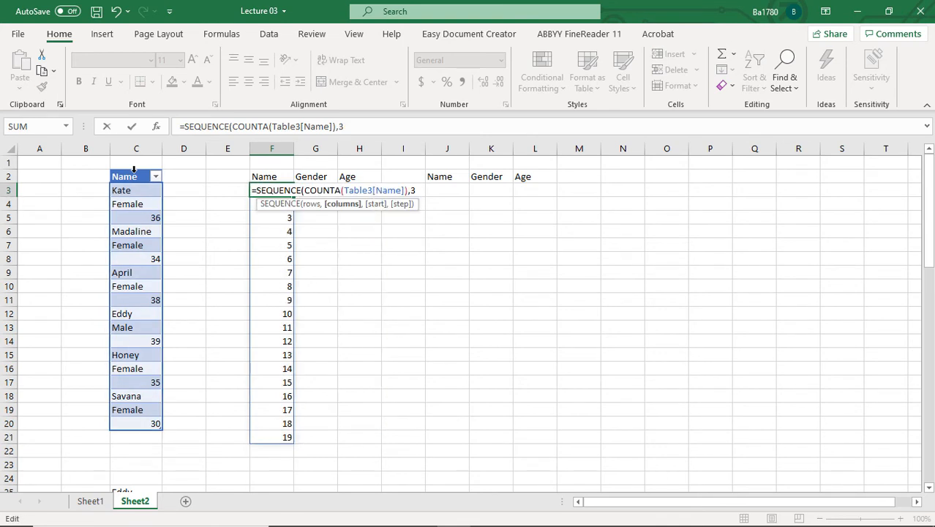
key("Return")
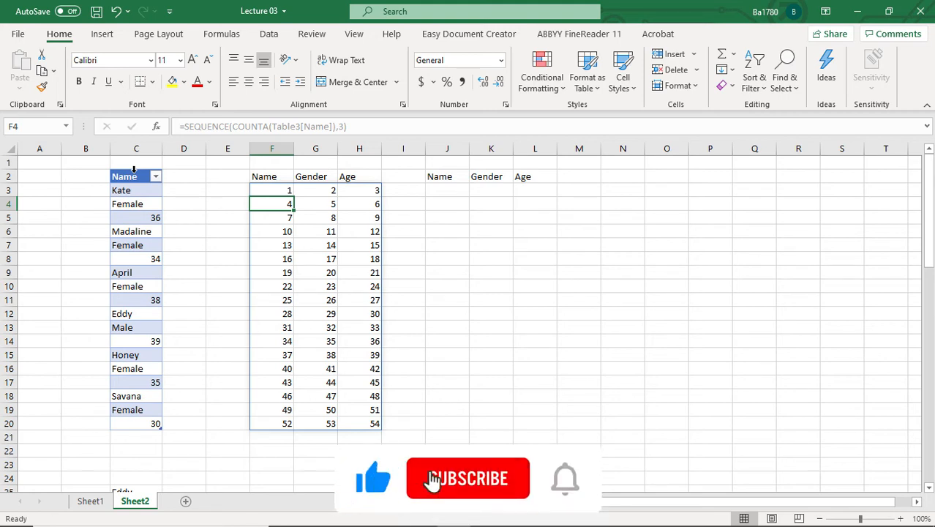
Step: Compare the extent of the source data in column C with the number grid in F3:H20
left_click_drag(129, 189, 136, 217)
left_click_drag(127, 250, 137, 422)
left_click_drag(276, 191, 369, 399)
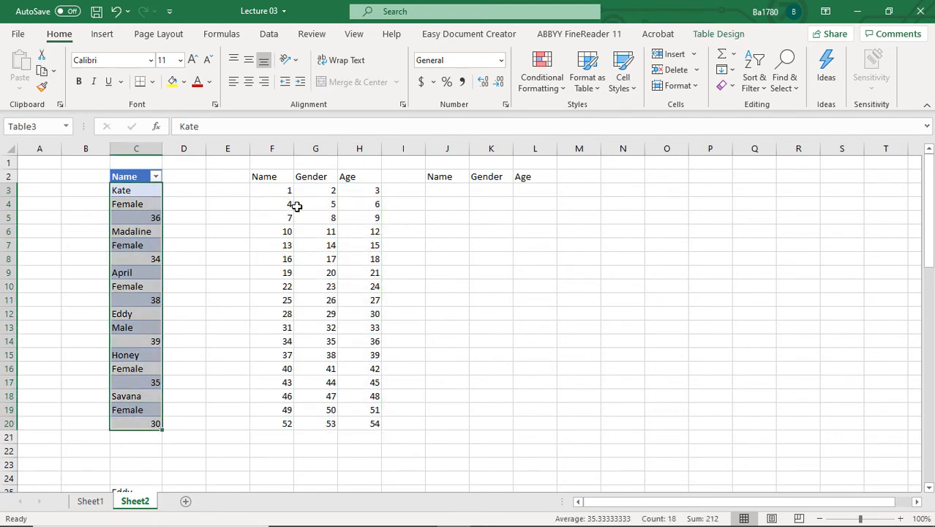
left_click_drag(278, 191, 370, 423)
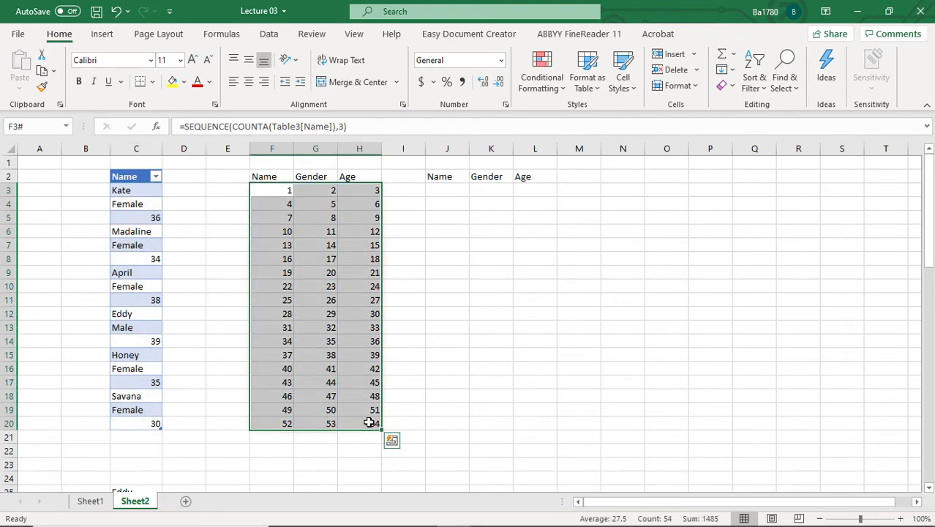
Step: Divide the row count in F3's formula by 3, making it =SEQUENCE(COUNTA(Table3[Name])/3,3)
left_click(281, 192)
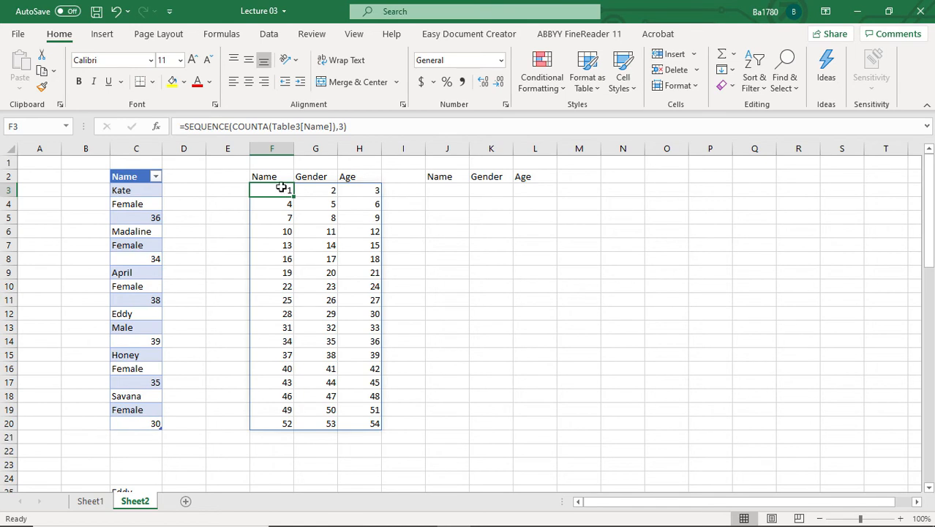
left_click(336, 127)
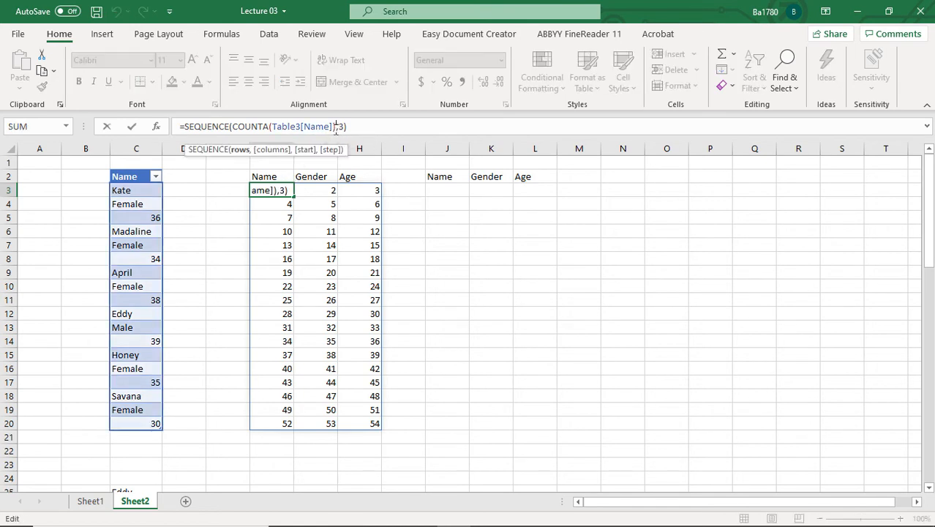
key("Escape")
left_click(335, 128)
type("/")
left_click(339, 127)
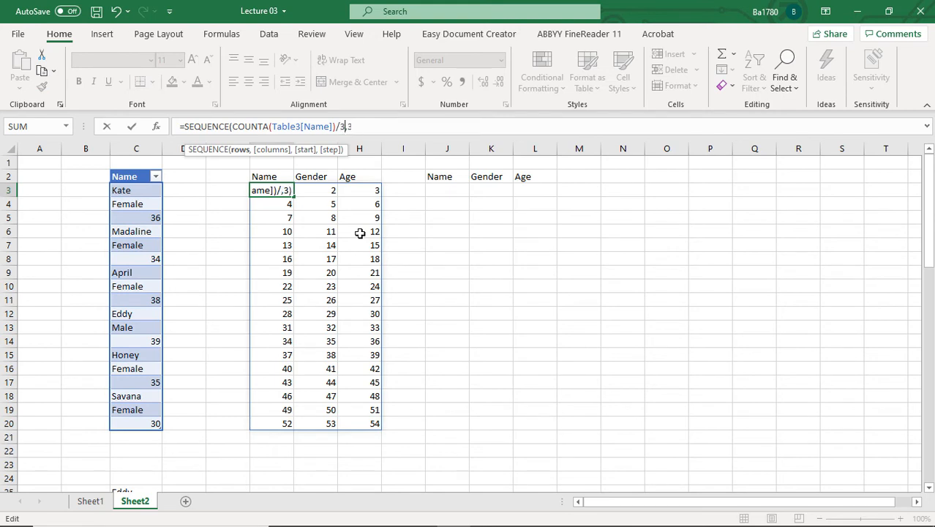
type("3")
key("Return")
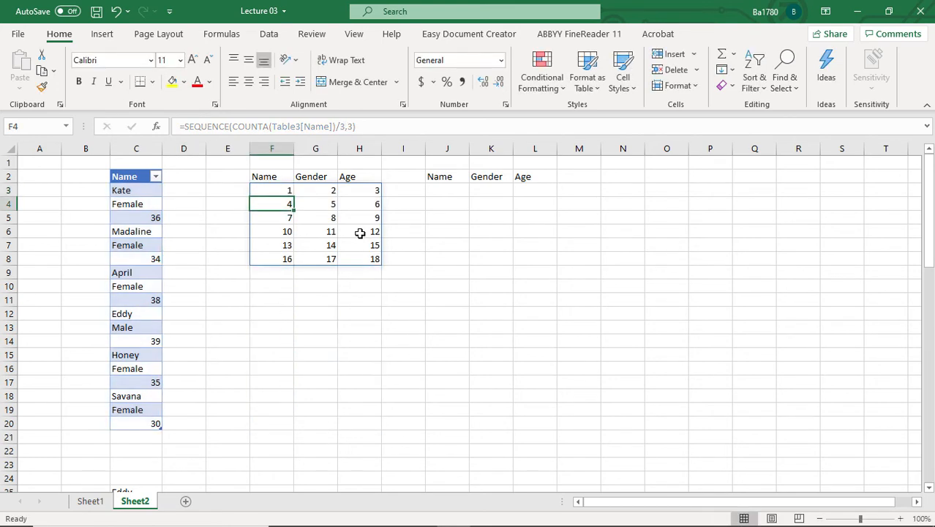
Step: Examine how the numbers in the first and last rows of the F3:H8 grid correspond to the source entries in column C
left_click_drag(141, 191, 137, 420)
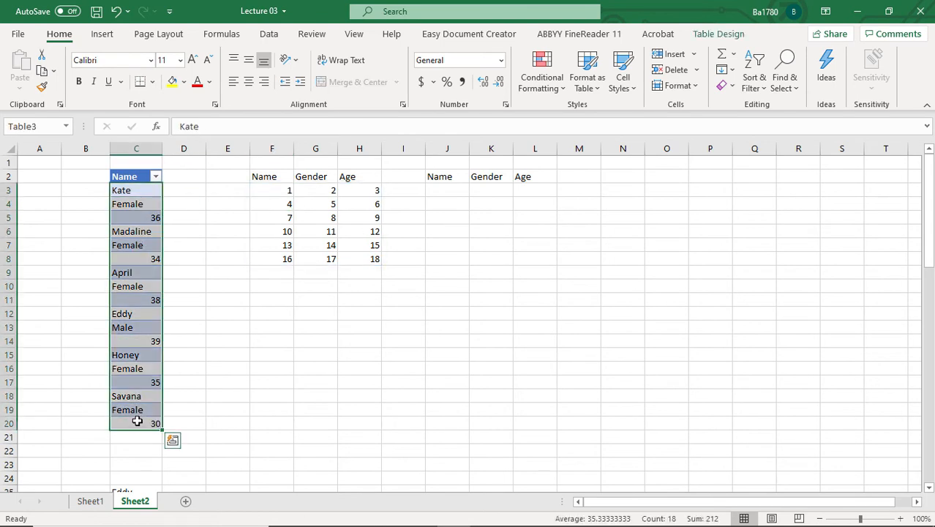
left_click(282, 190)
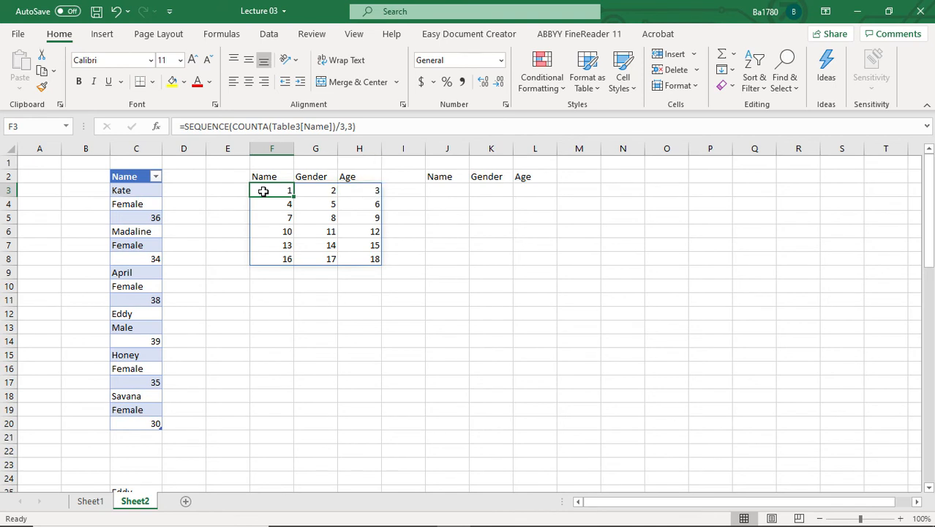
left_click(357, 191)
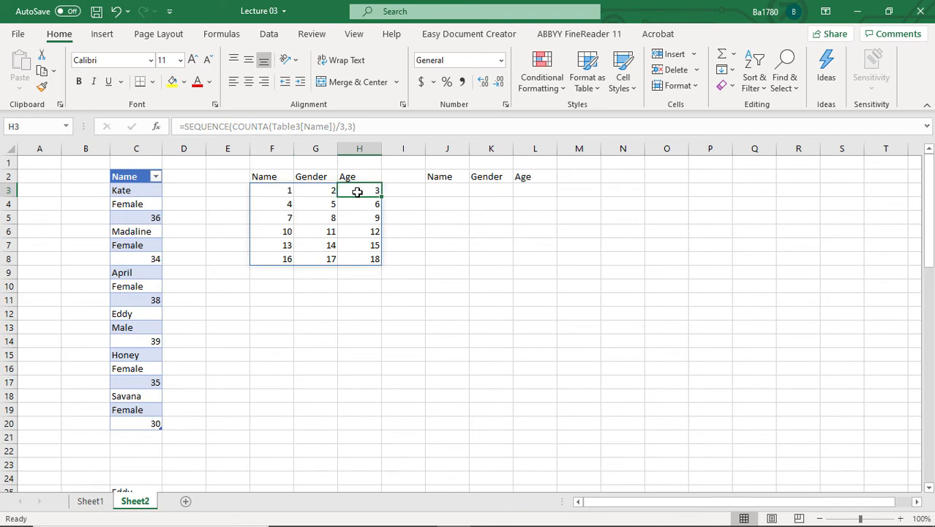
left_click(283, 259)
left_click(322, 256)
left_click(367, 255)
left_click(324, 257)
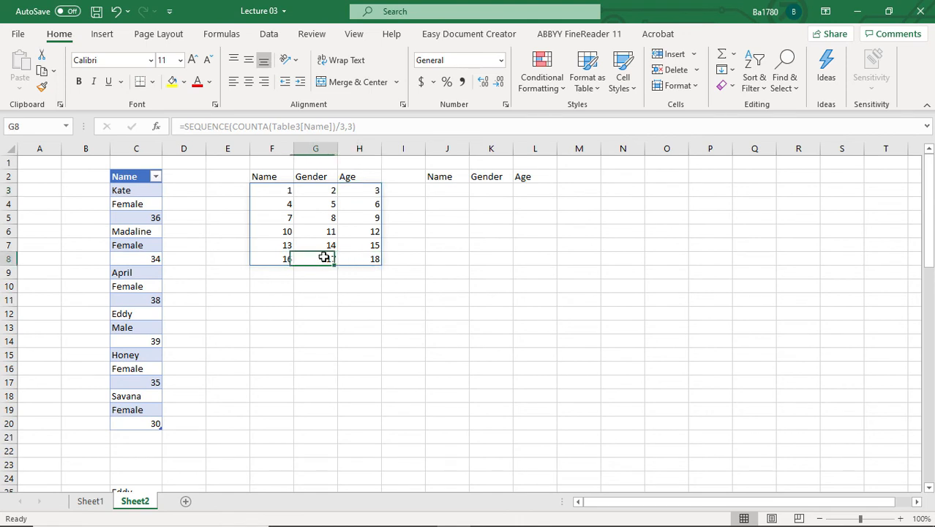
left_click(367, 256)
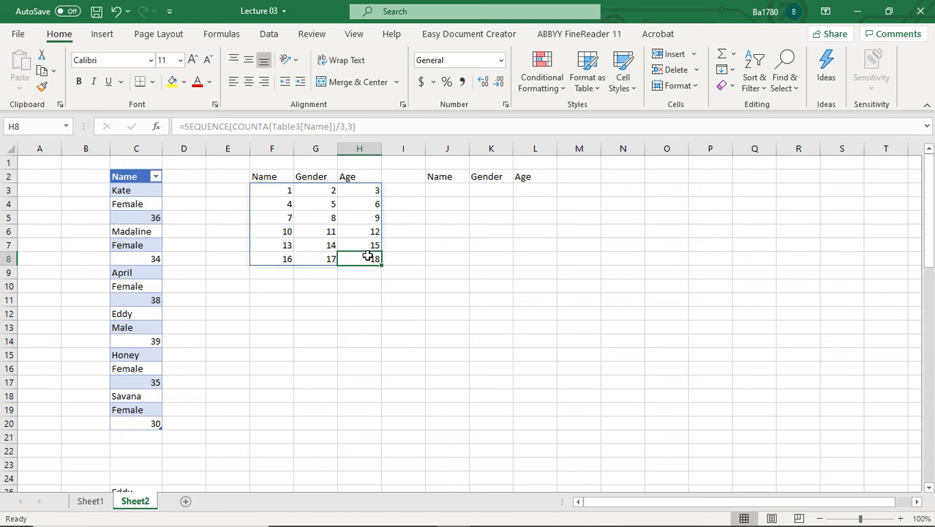
Step: Enter =INDEX(Table3[Name],F3) in cell J3 to look up the source entry for the first sequence number
left_click(457, 189)
left_click(457, 189)
type("=")
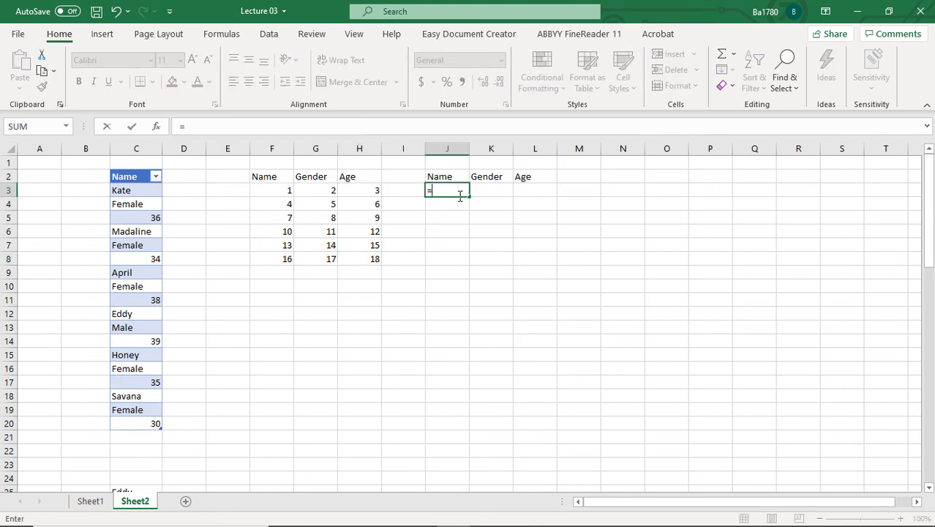
type("ind")
key("BackSpace")
key("BackSpace")
key("BackSpace")
type("ind")
key("Tab")
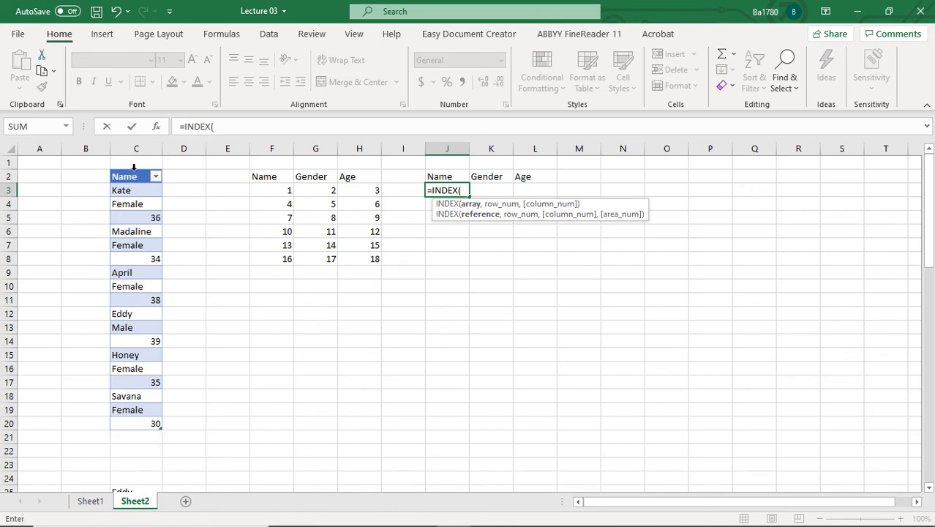
left_click(134, 171)
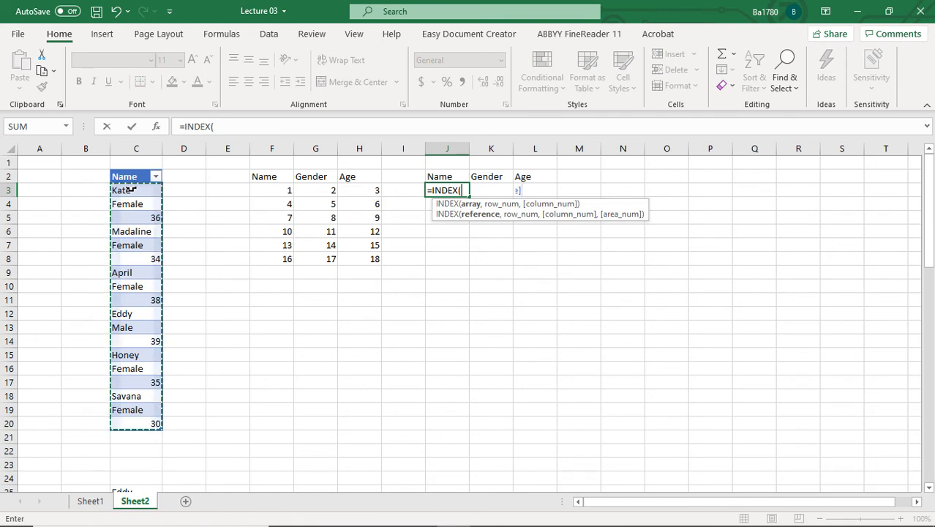
left_click(133, 167)
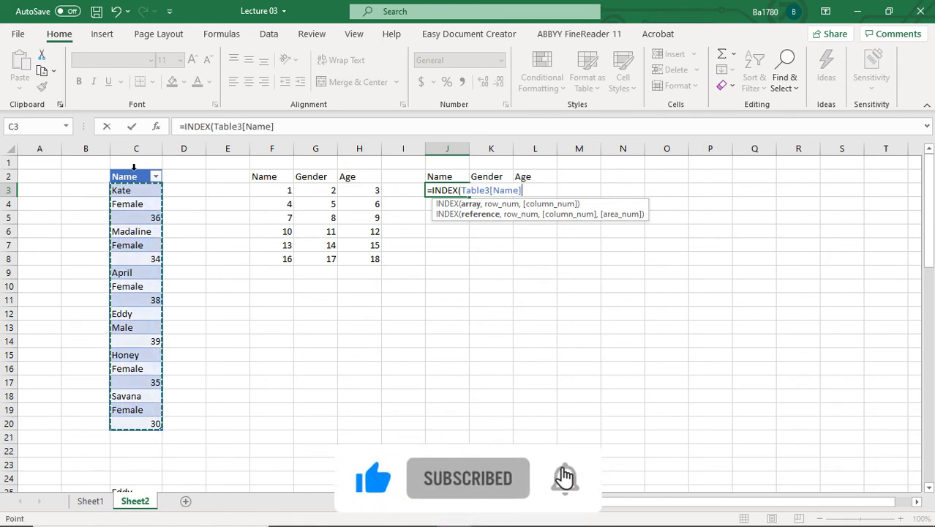
type(",")
left_click(271, 191)
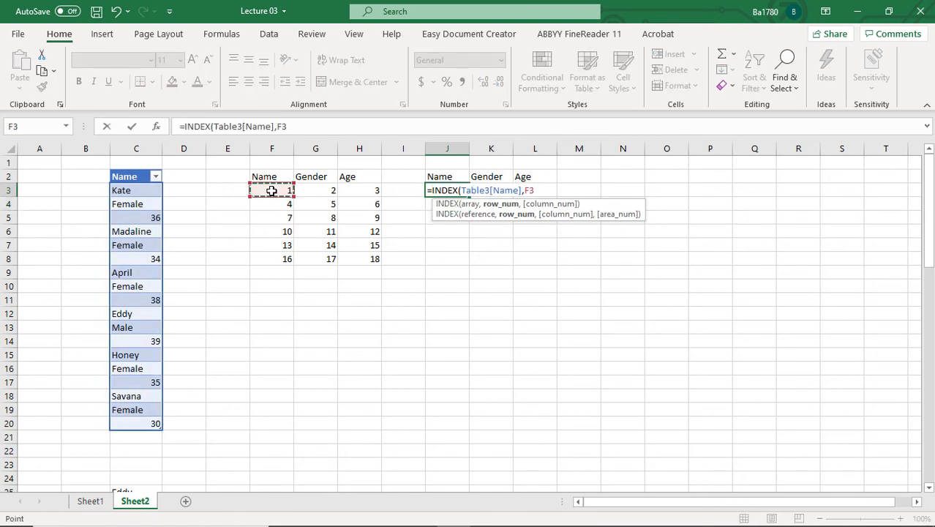
key("Return")
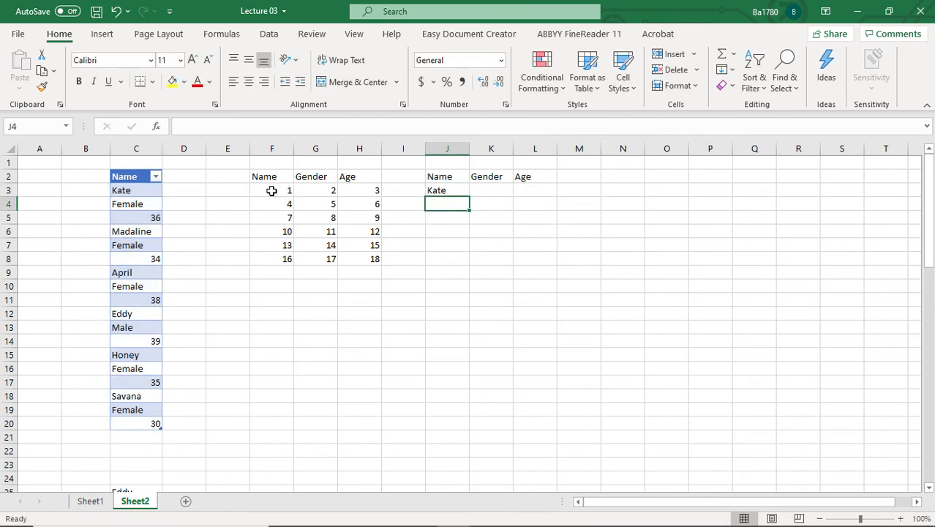
key("Up")
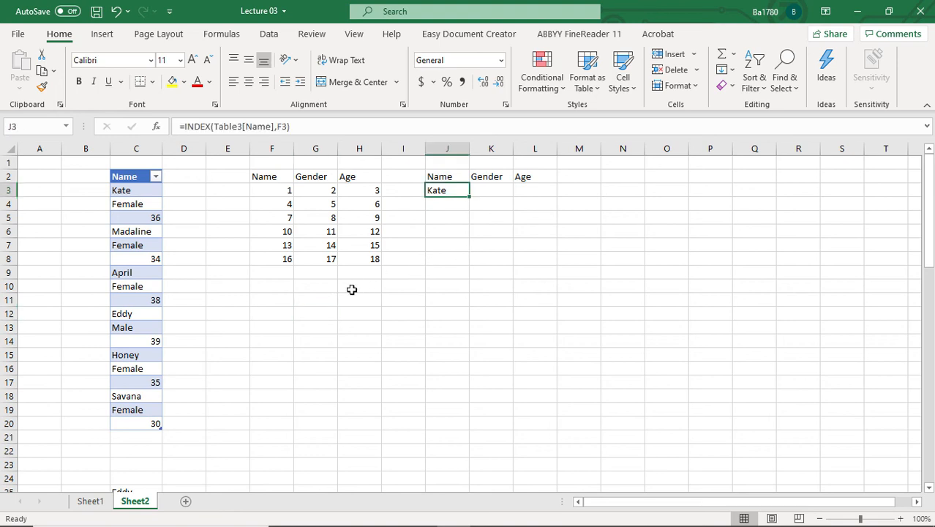
left_click(315, 314)
type("=")
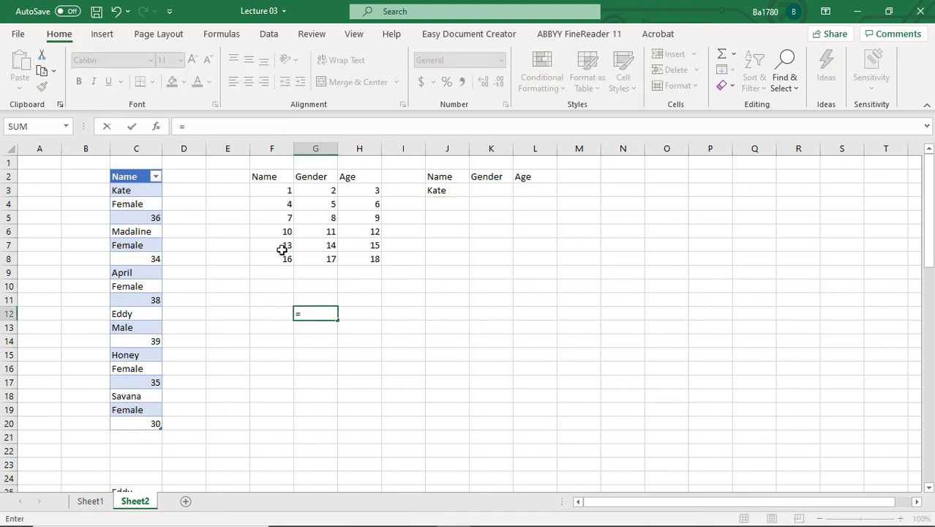
left_click_drag(274, 190, 363, 255)
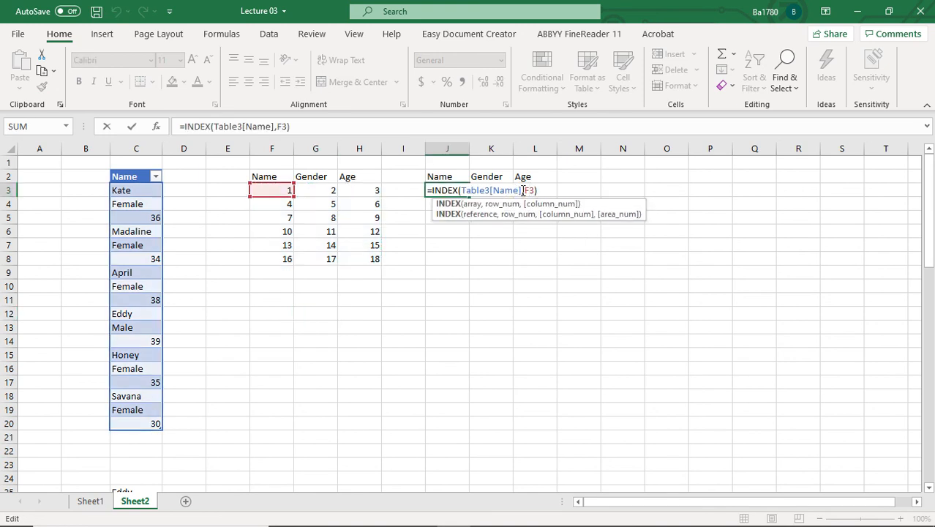
Step: Change the row reference in J3's INDEX formula to the spilled range F3#, making it =INDEX(Table3[Name],F3#)
left_click(539, 192)
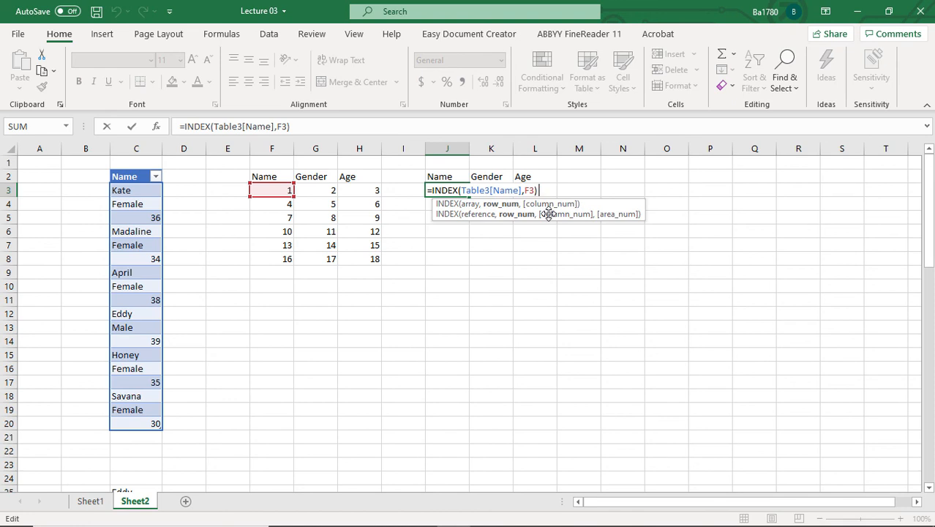
key("Left")
type("#")
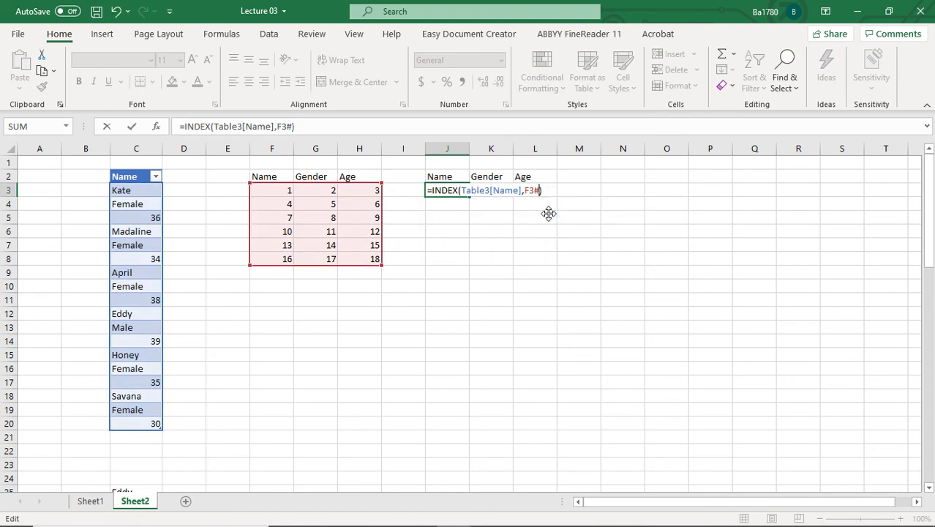
key("Return")
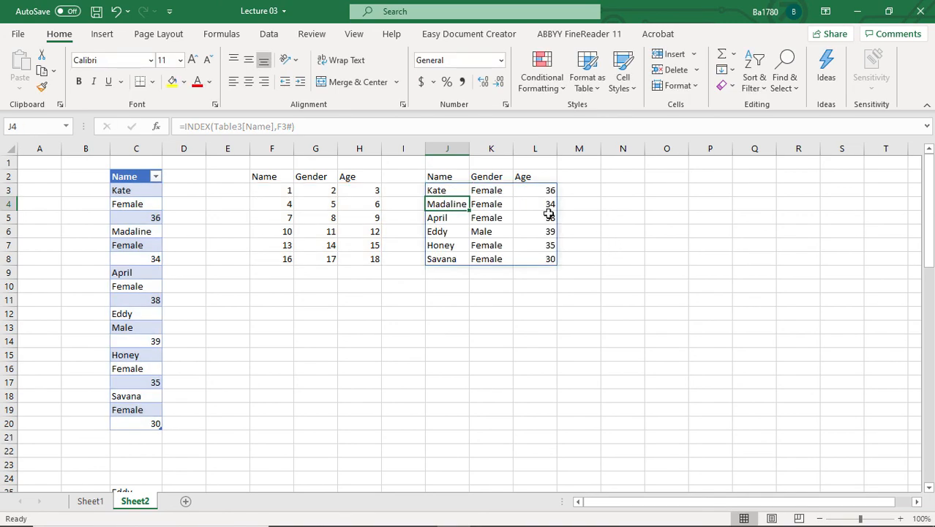